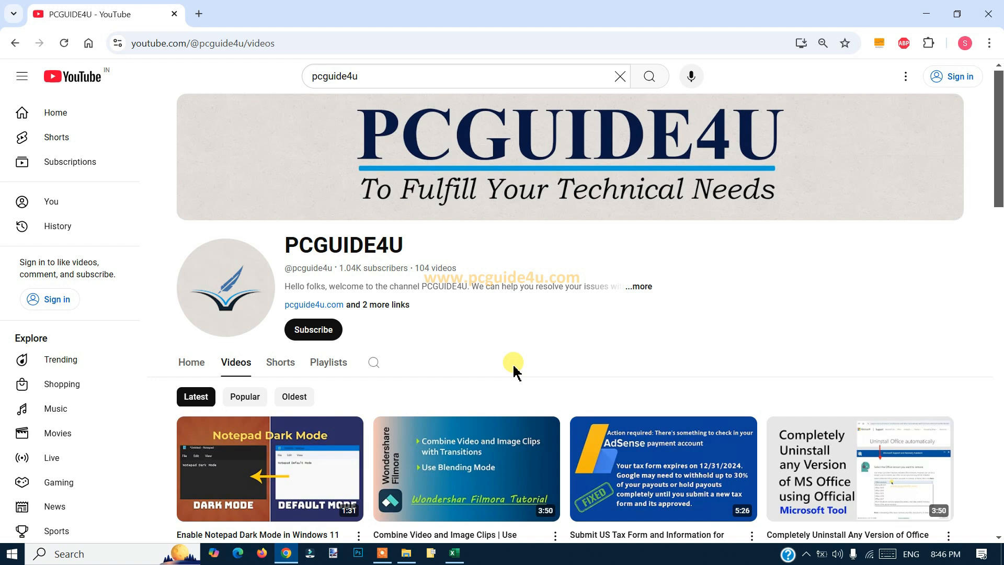
# Switch from the browser to the Excel Functions workbook in Excel and select cell B5 on the FILTER Function sheet
pyautogui.click(922, 16)
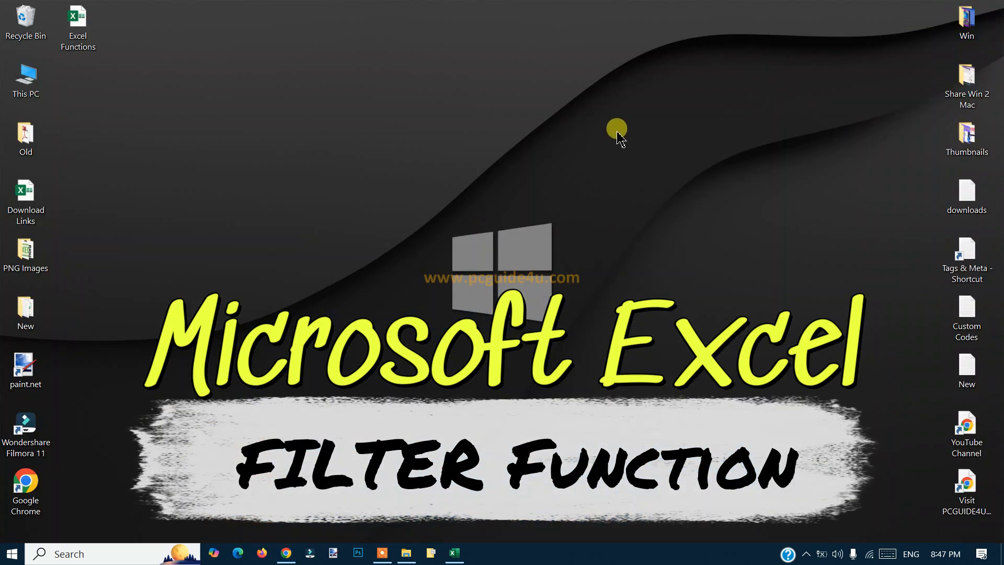
pyautogui.click(460, 558)
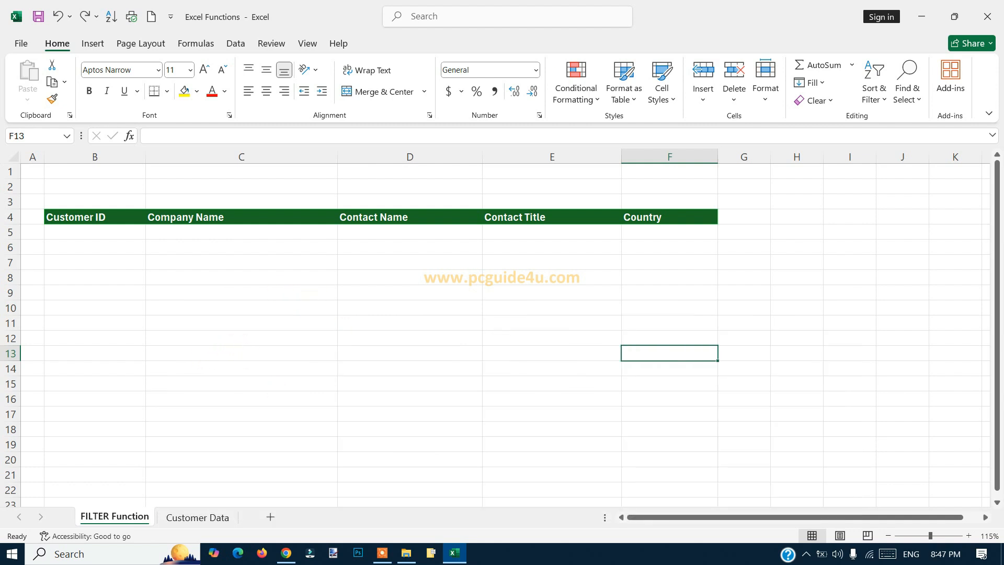
pyautogui.click(182, 414)
pyautogui.click(131, 335)
pyautogui.click(86, 234)
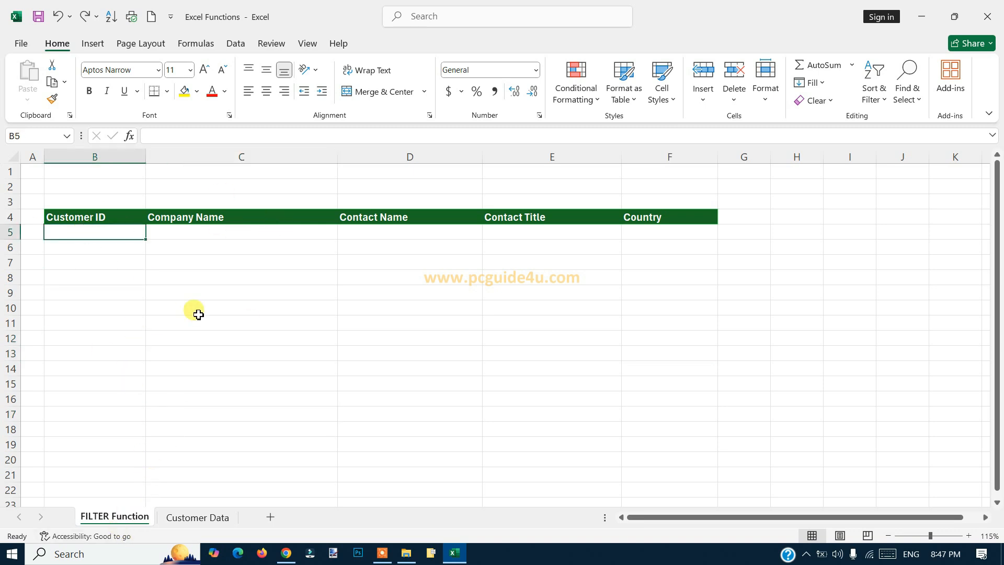
# Examine the source table on the Customer Data sheet, then return to the FILTER Function sheet
pyautogui.click(210, 521)
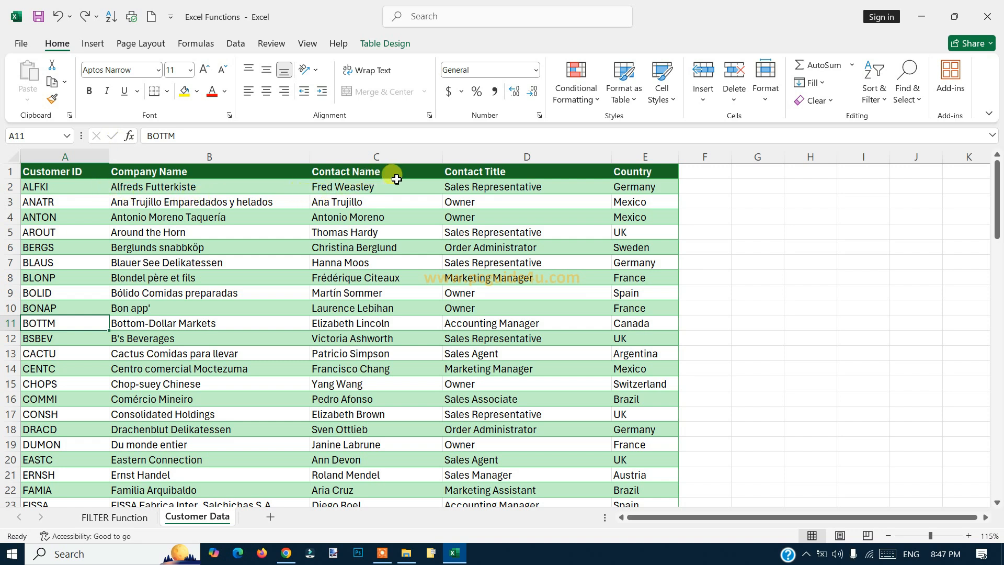
pyautogui.scroll(-1, 465, 284)
pyautogui.scroll(1, 419, 333)
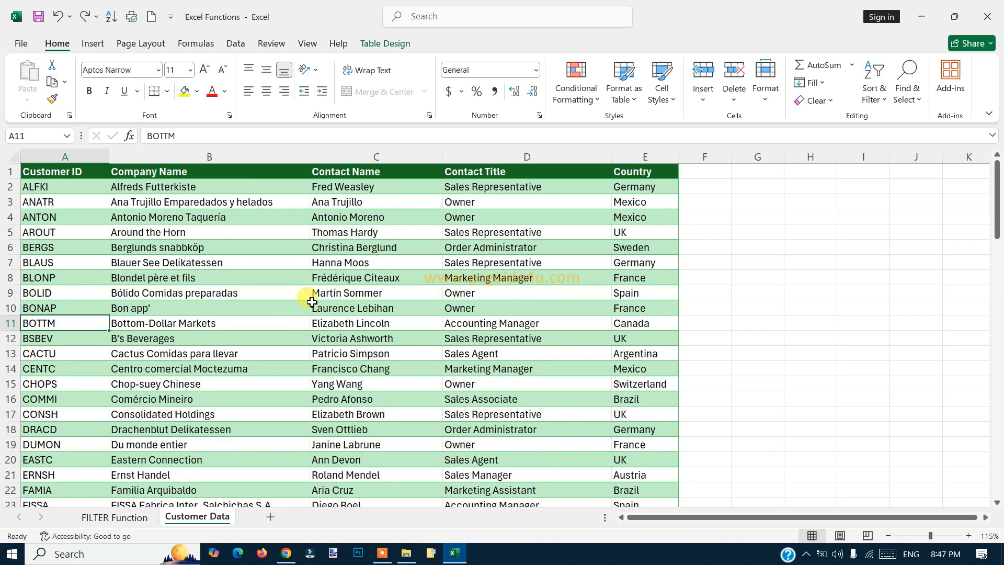
pyautogui.click(137, 517)
pyautogui.click(123, 282)
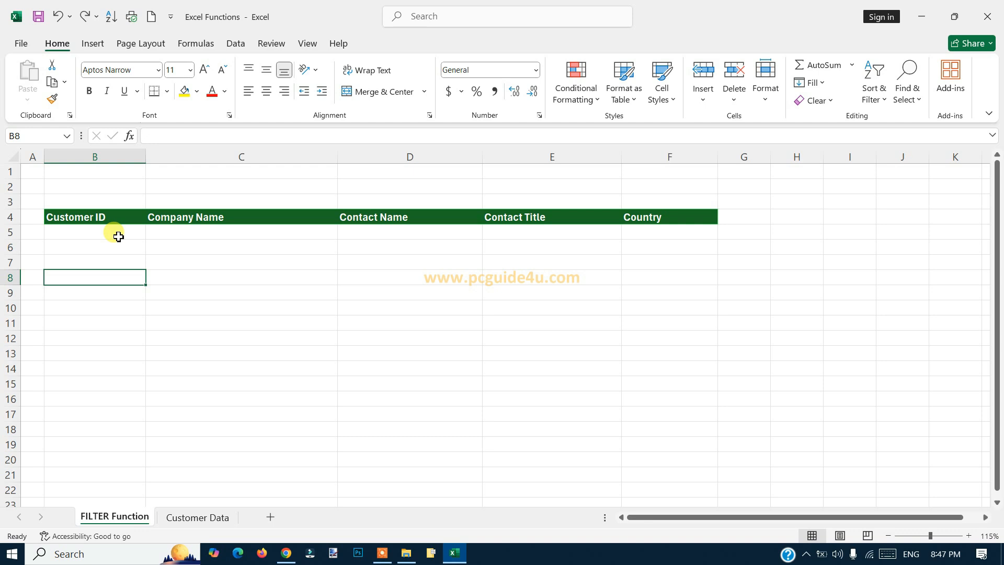
# Start a FILTER formula in cell B5 under the Customer ID header and open its function arguments
pyautogui.click(119, 235)
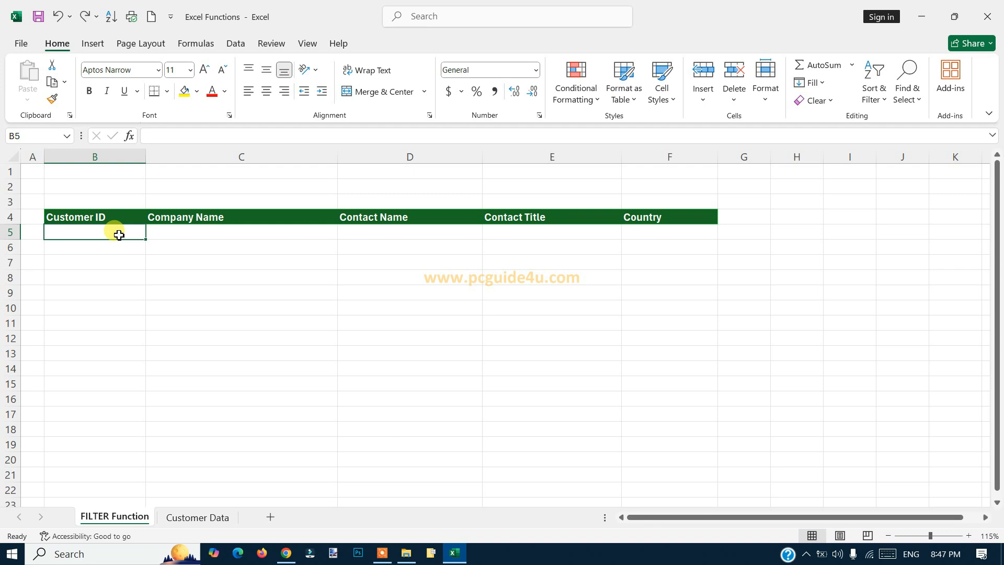
pyautogui.write('=filter')
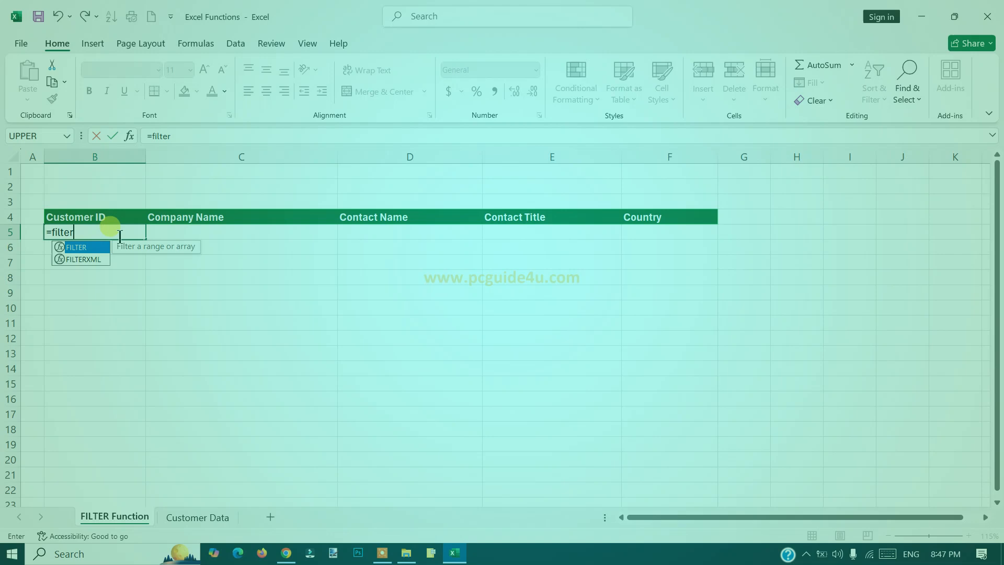
pyautogui.press('Tab')
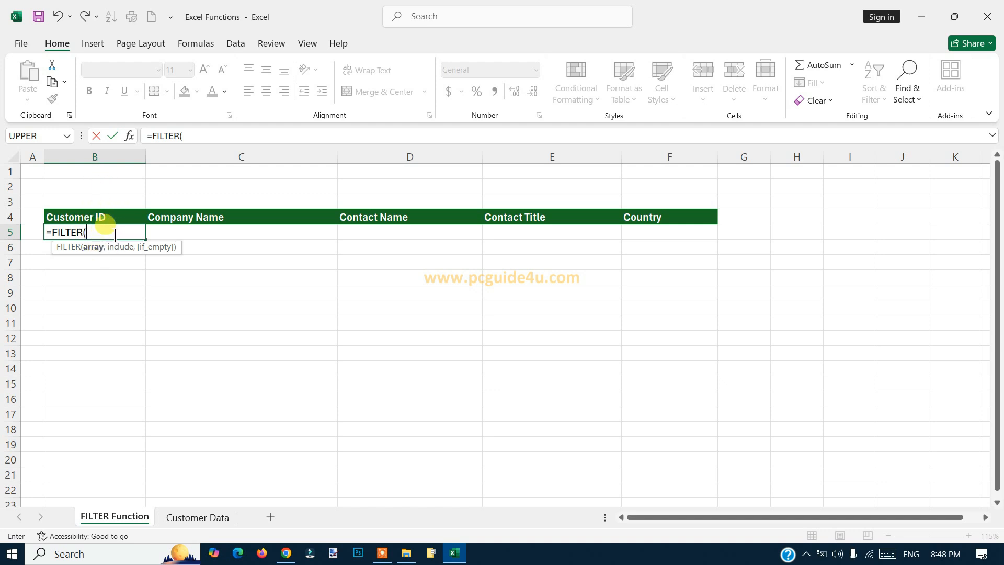
pyautogui.click(130, 142)
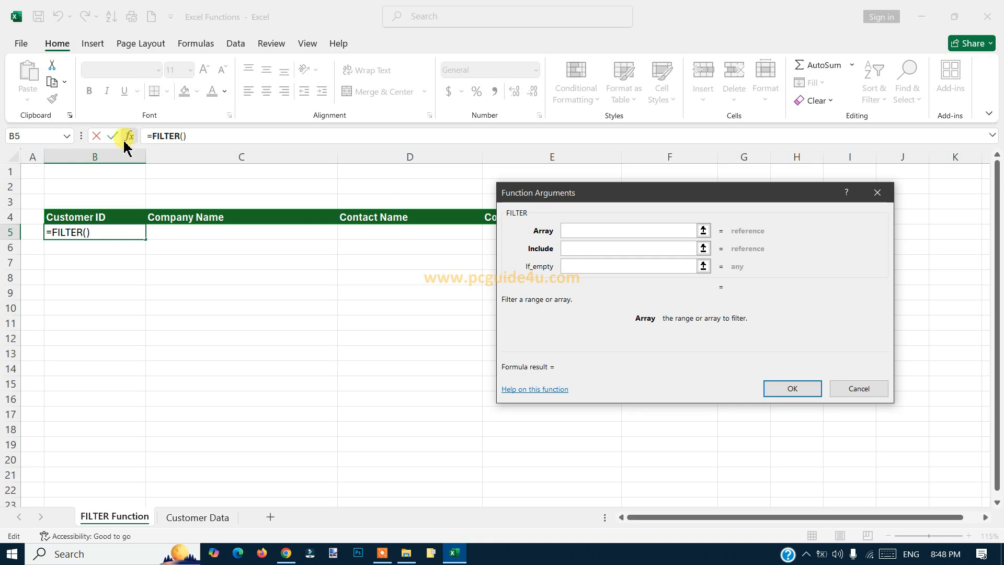
pyautogui.moveTo(629, 195); pyautogui.dragTo(565, 180)
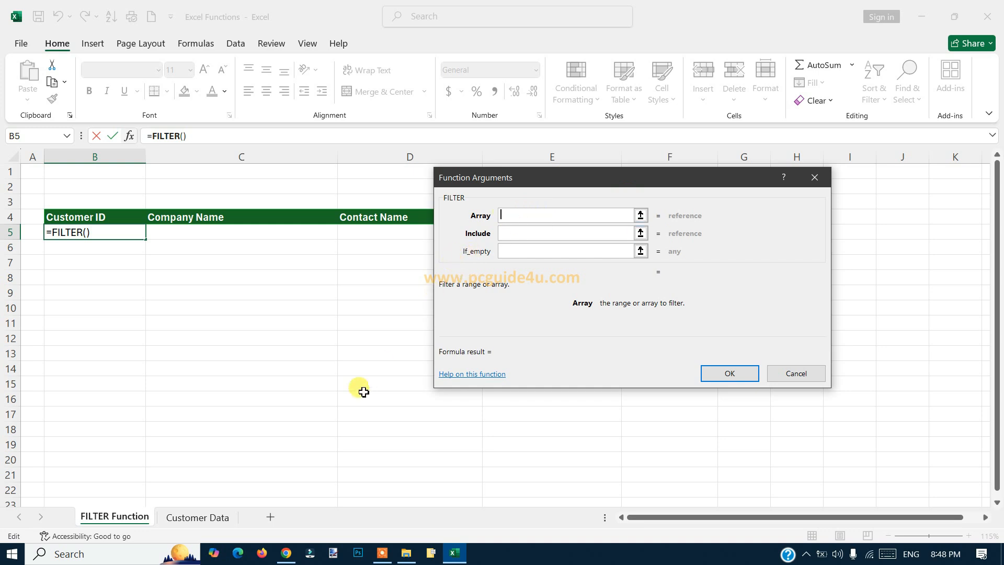
# Set the Array argument to the entire customer table, tblCustomerData, on the Customer Data sheet
pyautogui.click(218, 521)
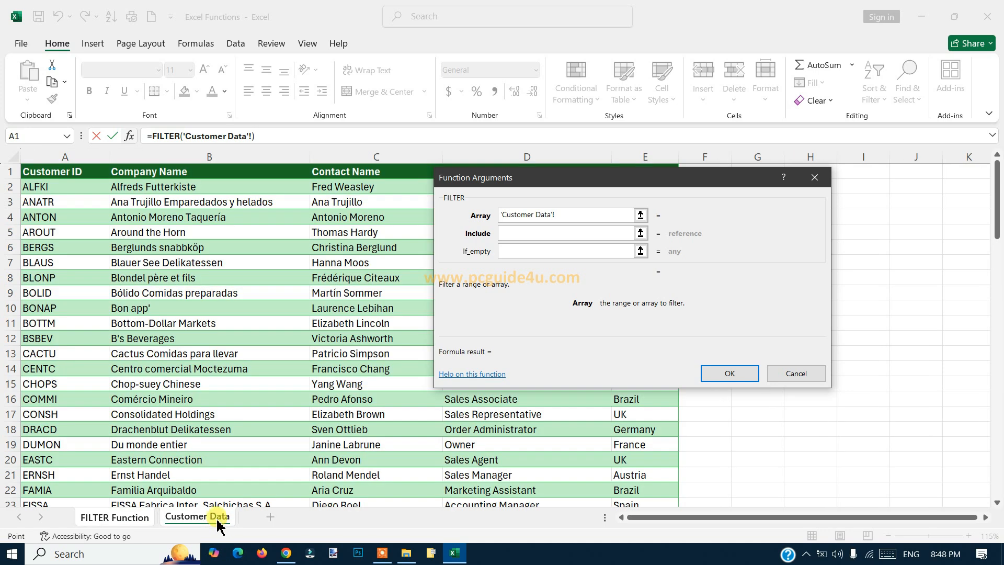
pyautogui.click(50, 189)
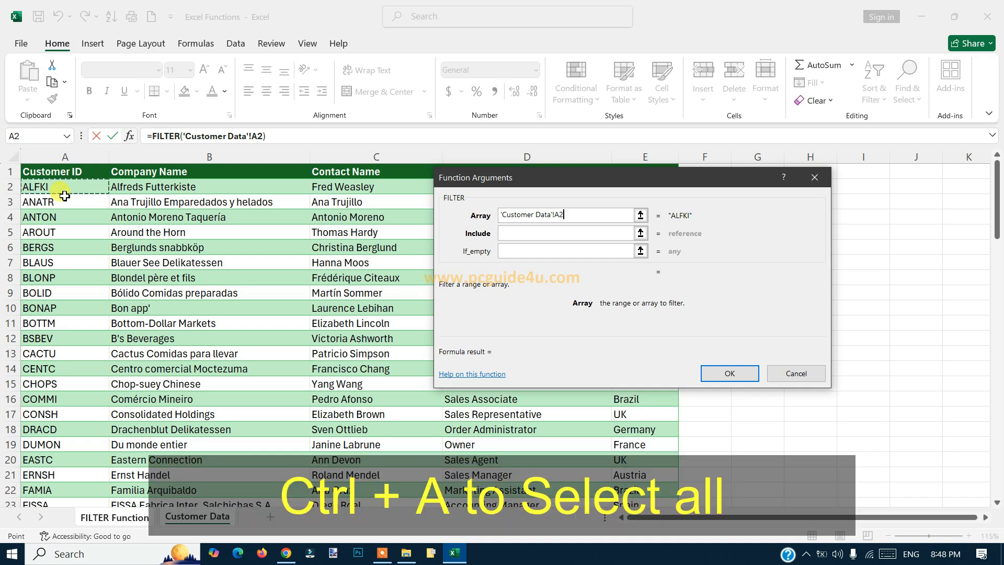
pyautogui.hotkey('ctrl', 'a')
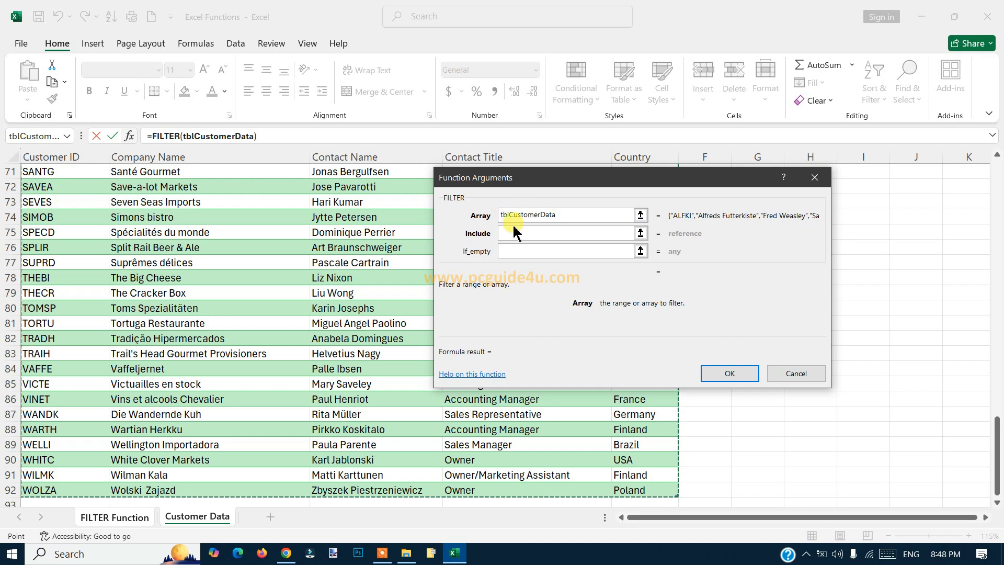
pyautogui.click(560, 220)
# Set the Include argument to the customer table's whole Country column, tblCustomerData[Country]
pyautogui.click(570, 236)
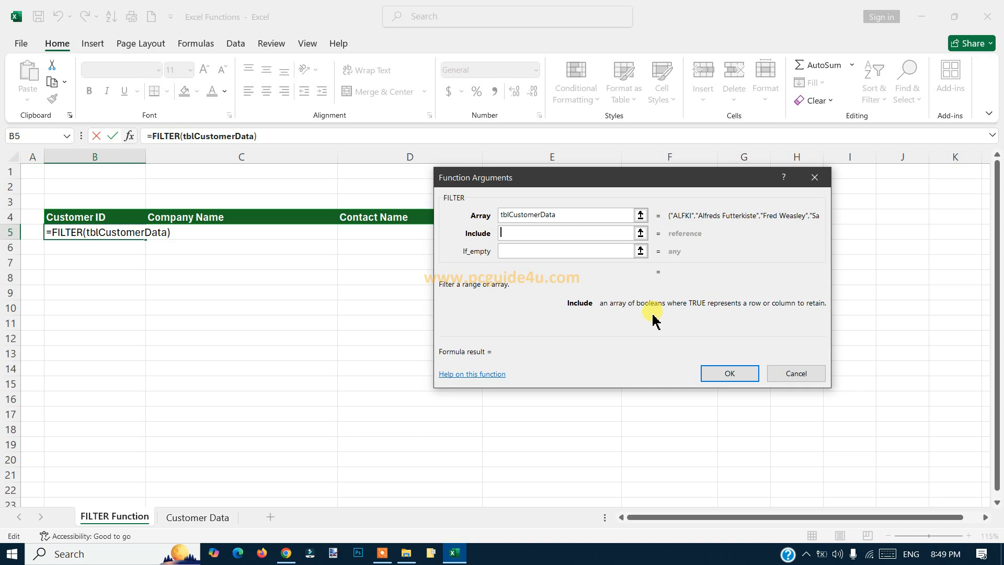
pyautogui.click(199, 529)
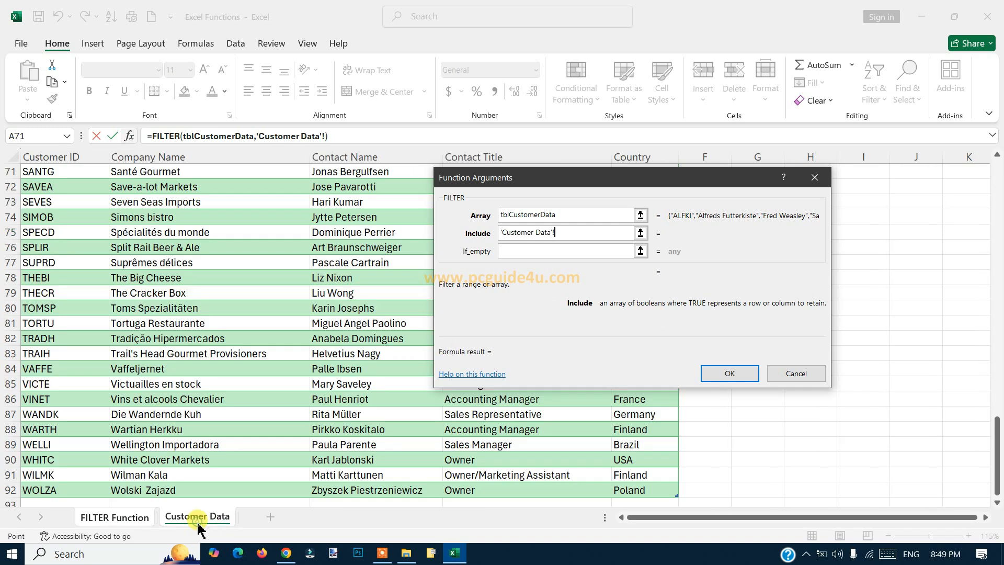
pyautogui.moveTo(529, 175); pyautogui.dragTo(308, 253)
pyautogui.scroll(17, 308, 253)
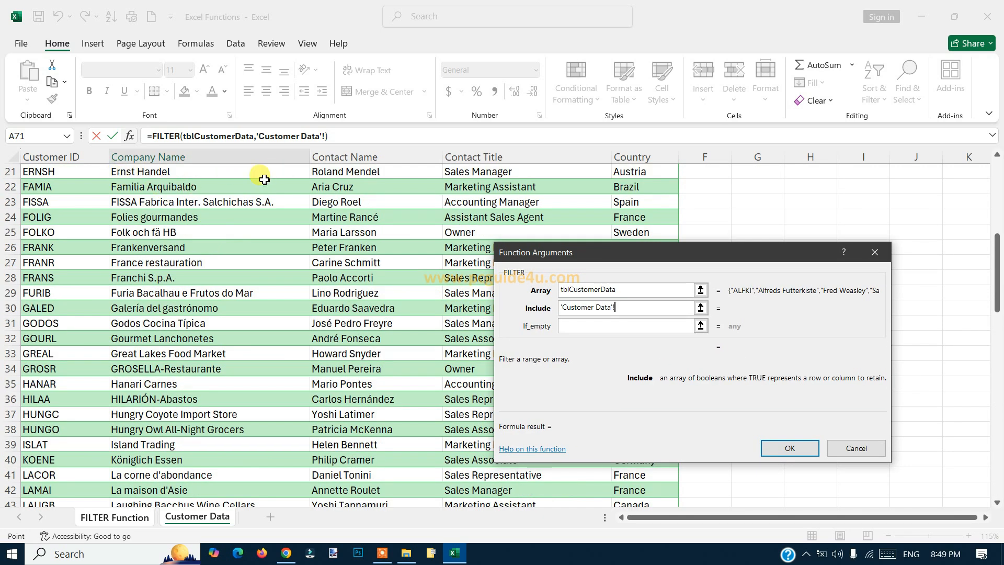
pyautogui.scroll(7, 324, 198)
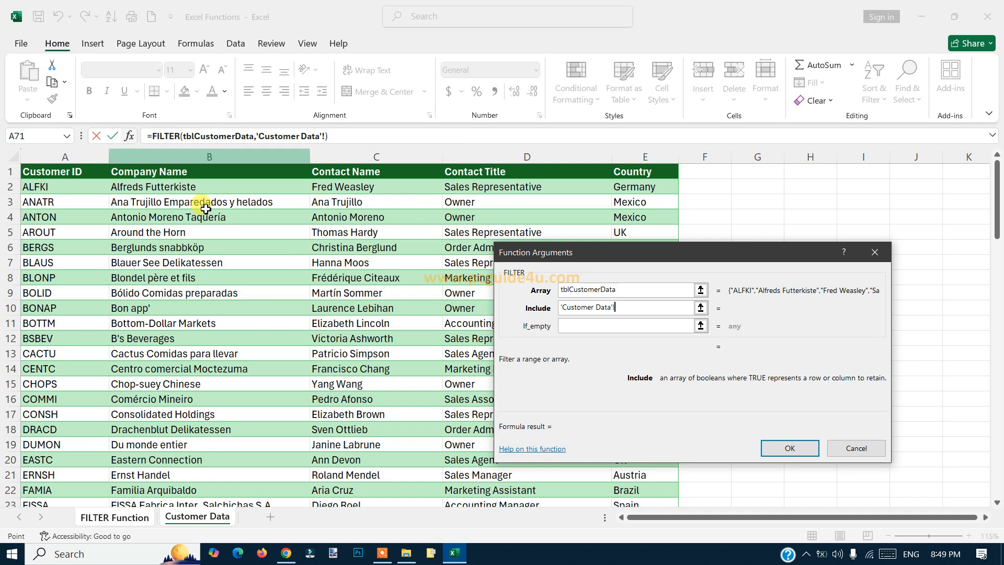
pyautogui.scroll(-2, 235, 230)
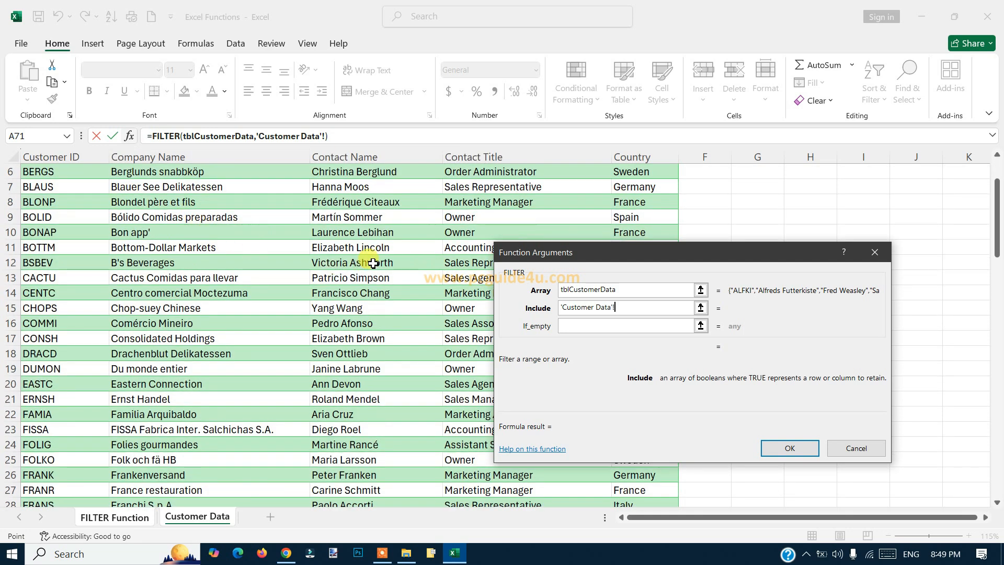
pyautogui.scroll(2, 314, 251)
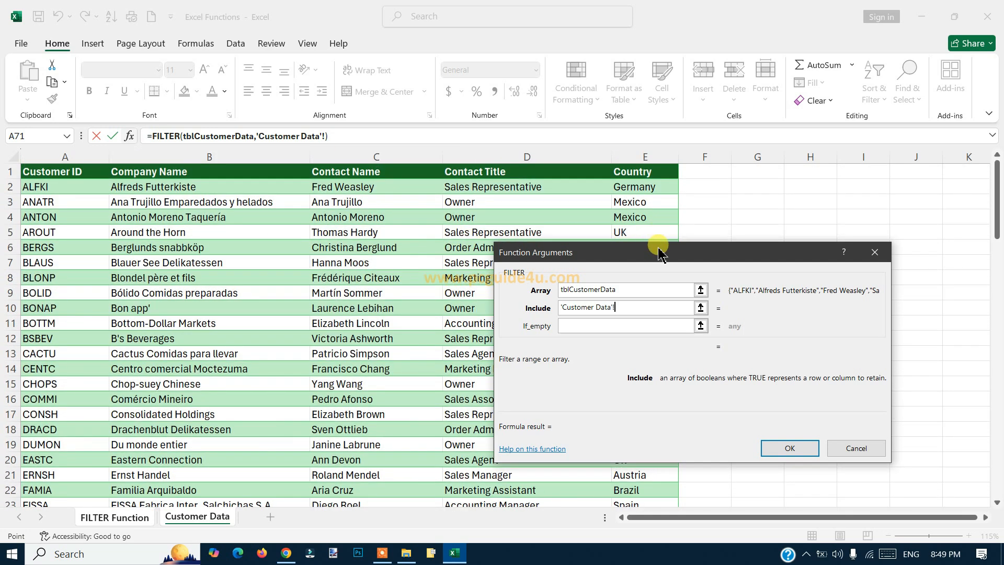
pyautogui.moveTo(659, 252); pyautogui.dragTo(588, 276)
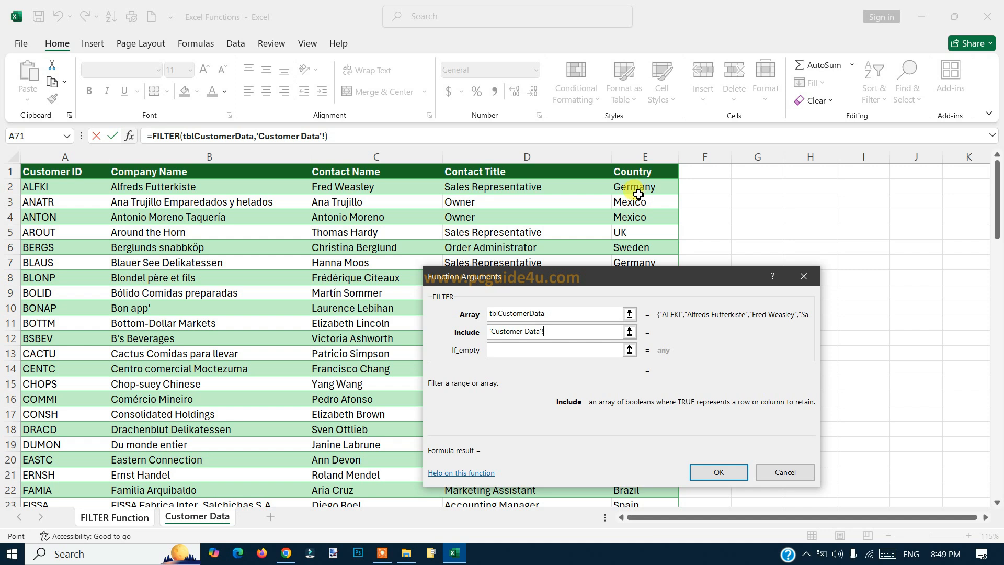
pyautogui.moveTo(651, 275); pyautogui.dragTo(371, 219)
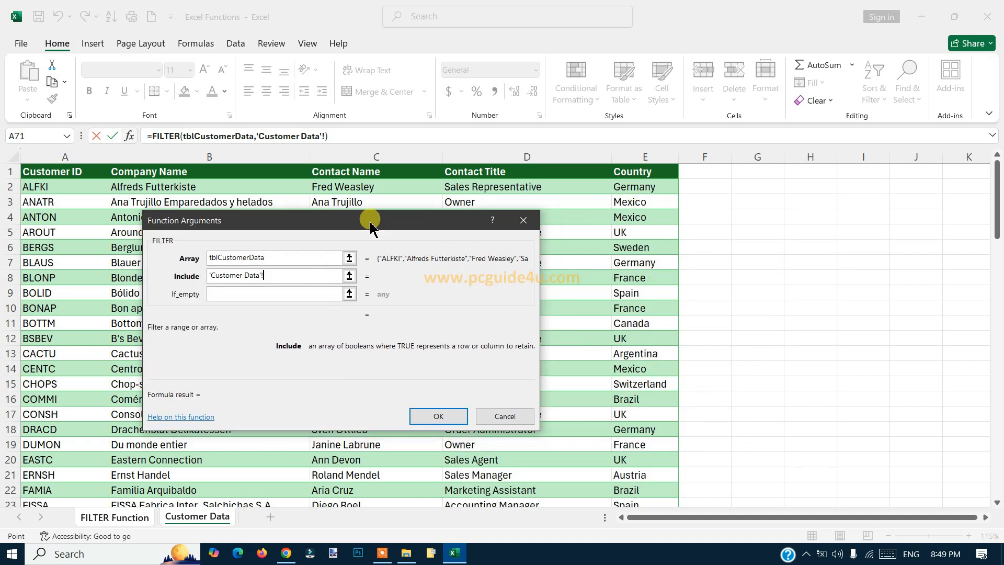
pyautogui.click(643, 191)
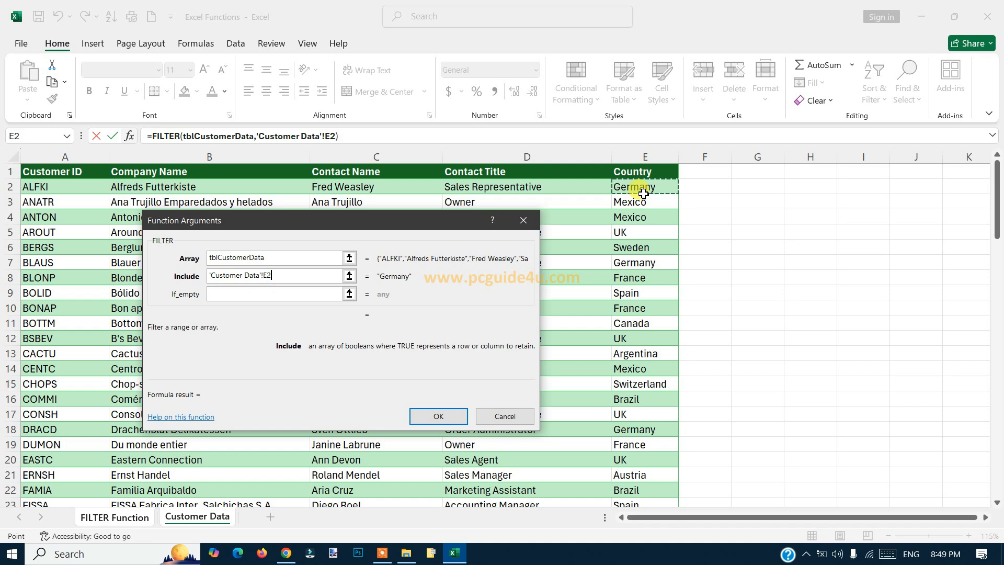
pyautogui.hotkey('ctrl', 'shift', 'Down')
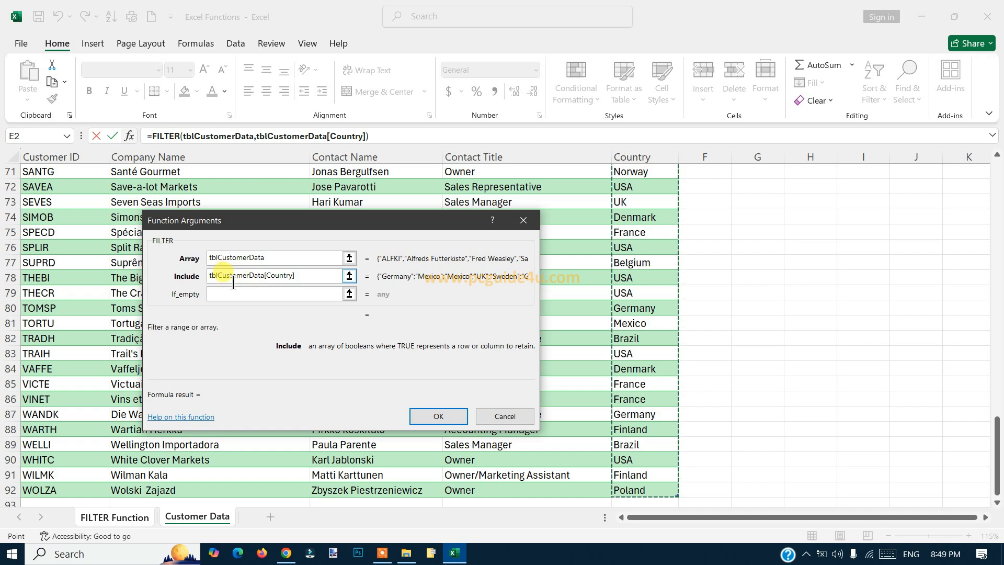
# Extend the Include argument with the condition ="USA" so only customers from that country are kept
pyautogui.click(328, 278)
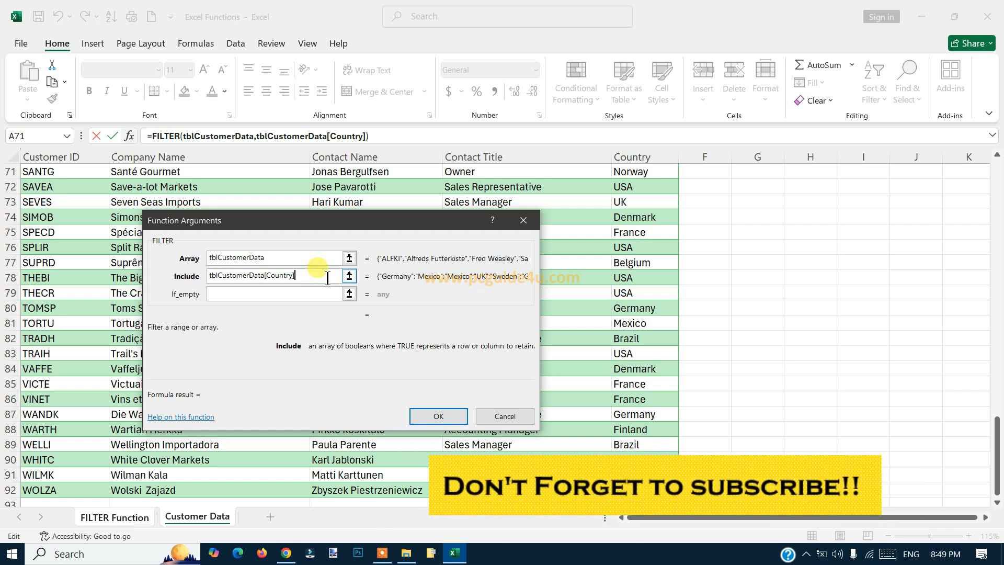
pyautogui.write('=')
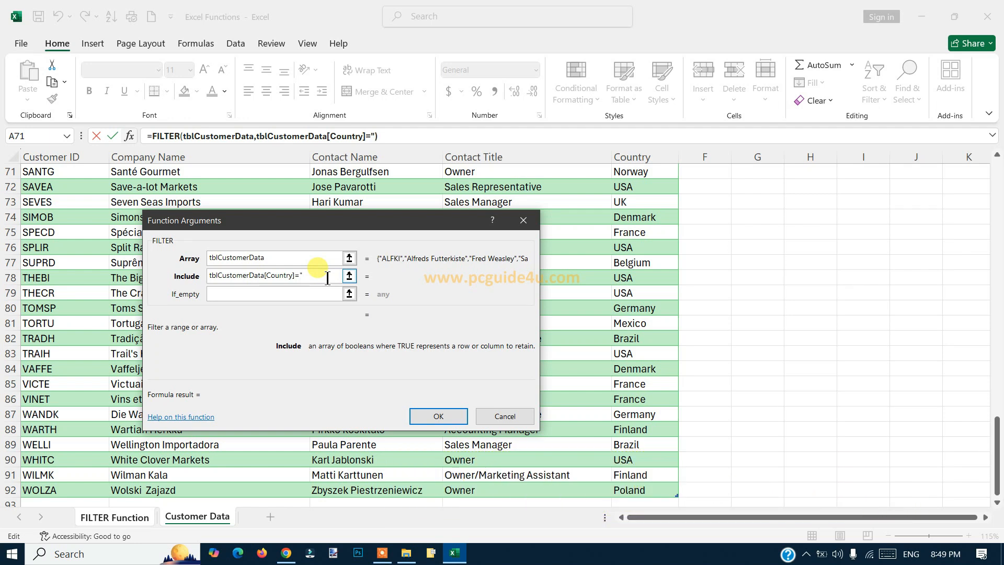
pyautogui.write('"USA"')
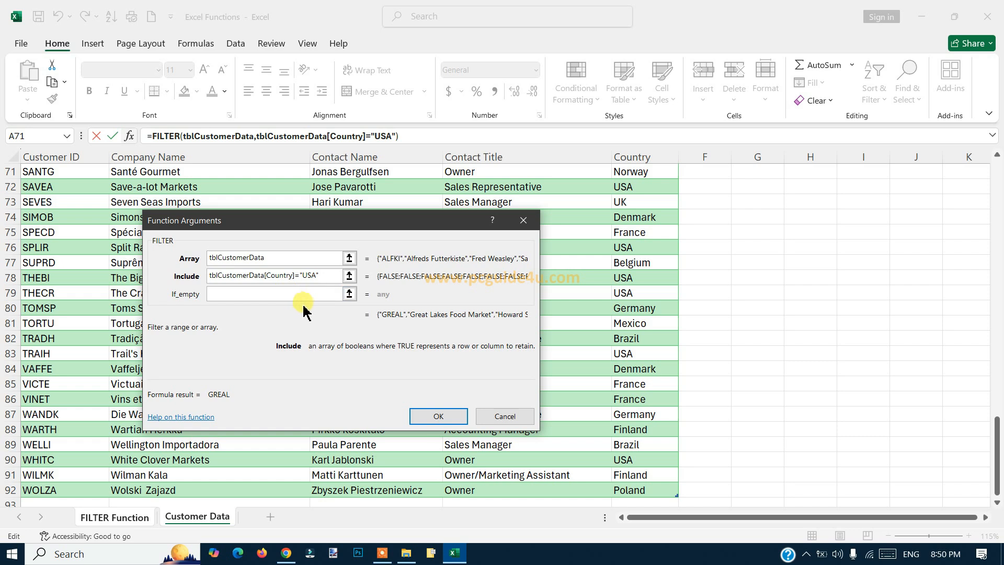
# Set the If_empty argument to "No Records found" and apply the FILTER formula to cell B5
pyautogui.click(235, 295)
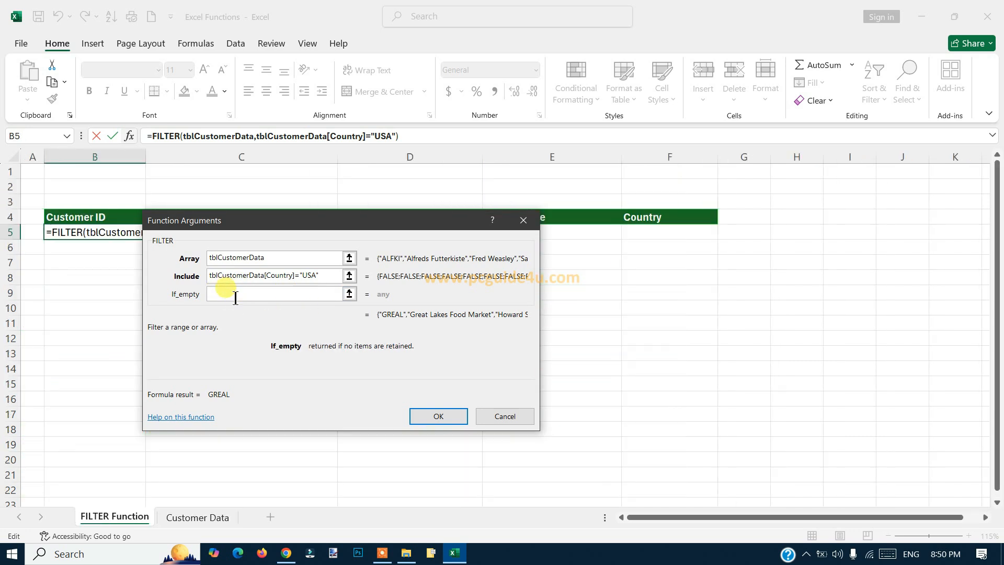
pyautogui.moveTo(301, 222); pyautogui.dragTo(544, 230)
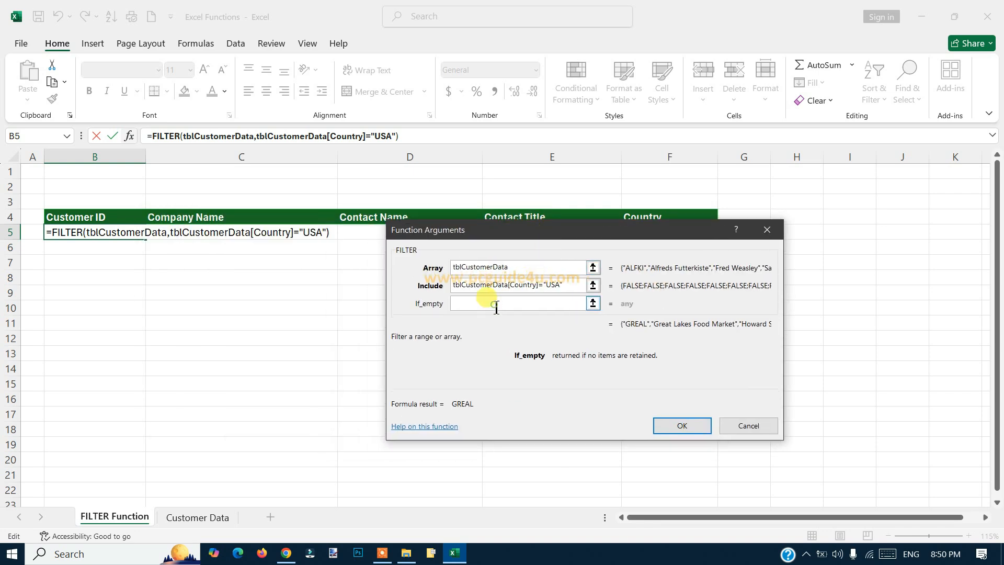
pyautogui.write('No Rec')
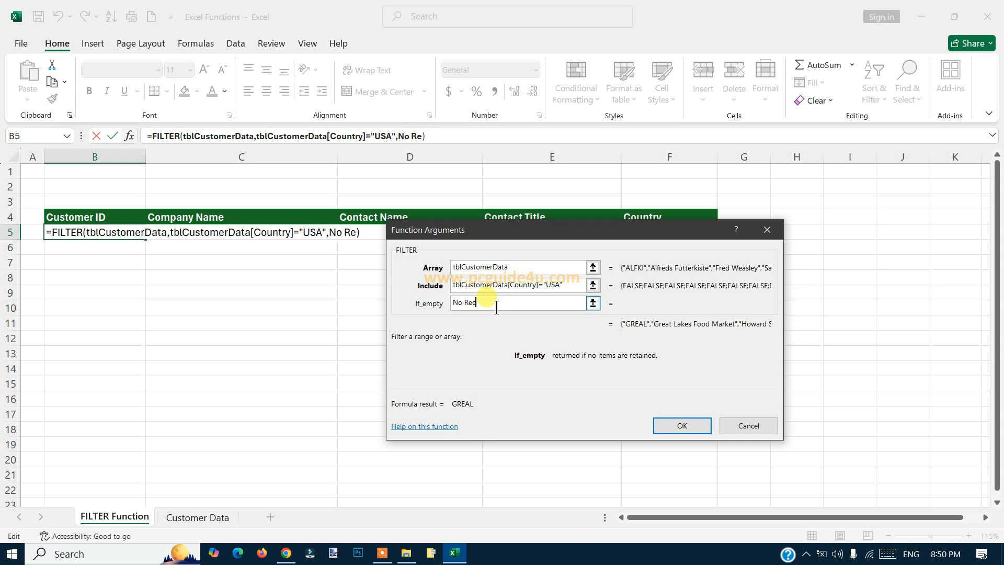
pyautogui.write('ords found')
pyautogui.moveTo(527, 232); pyautogui.dragTo(585, 268)
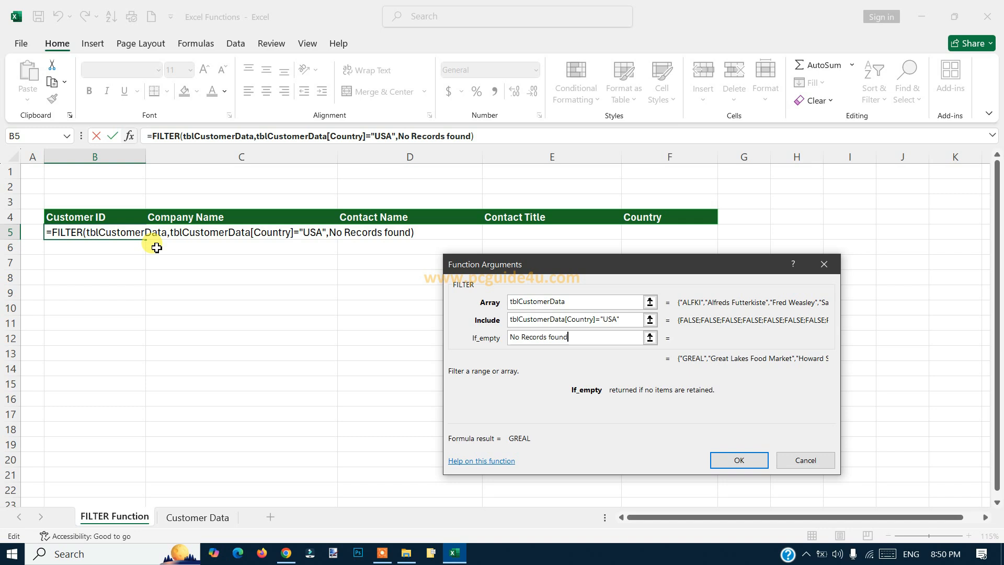
pyautogui.click(739, 460)
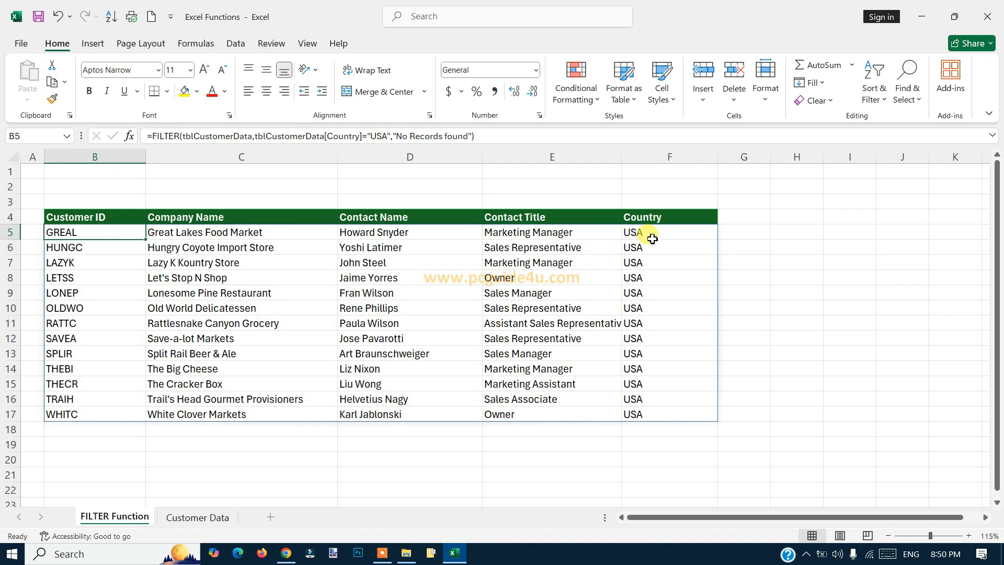
# Check the Country values of the filtered rows and inspect the FILTER formula in cell B5
pyautogui.moveTo(651, 234); pyautogui.dragTo(657, 421)
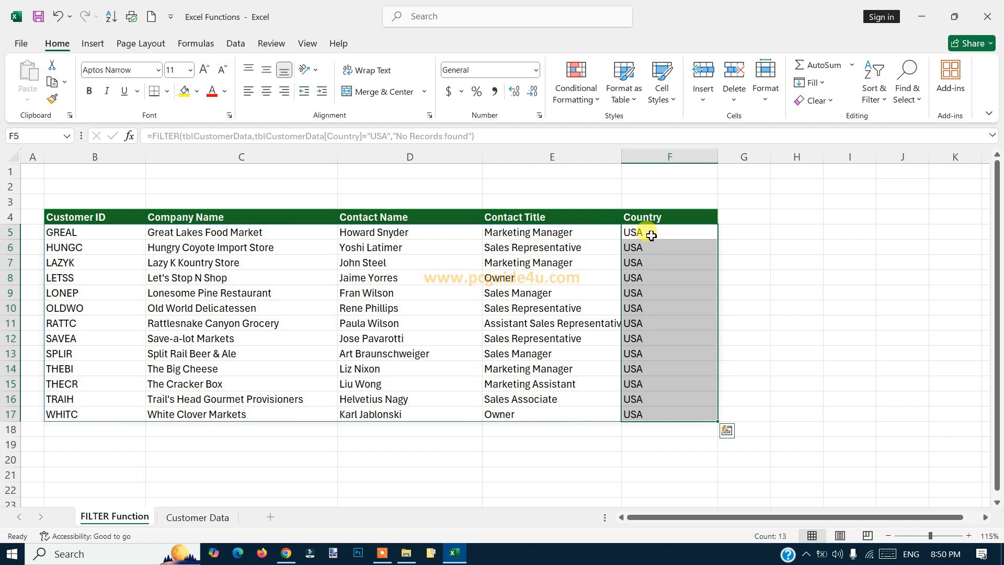
pyautogui.click(90, 262)
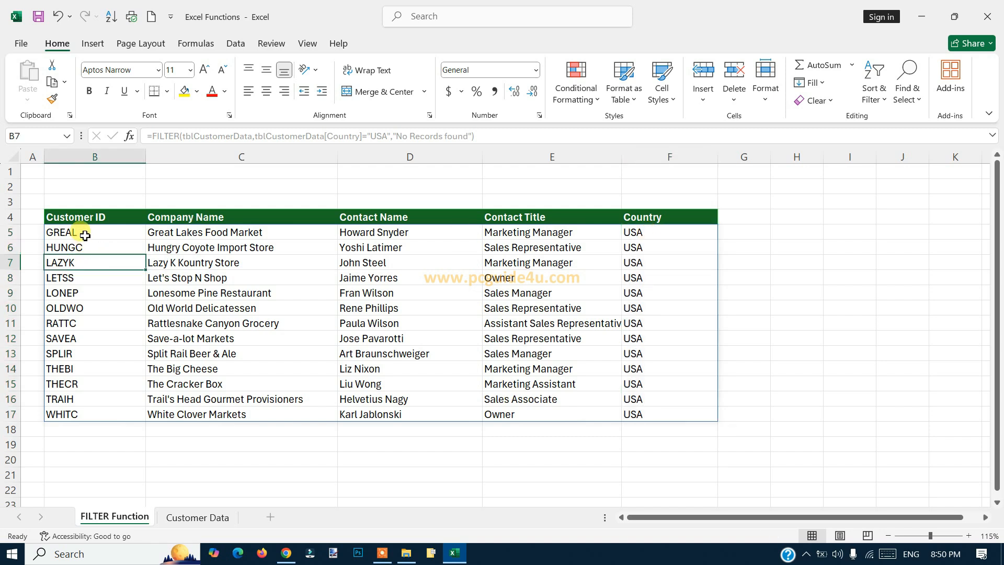
pyautogui.click(85, 234)
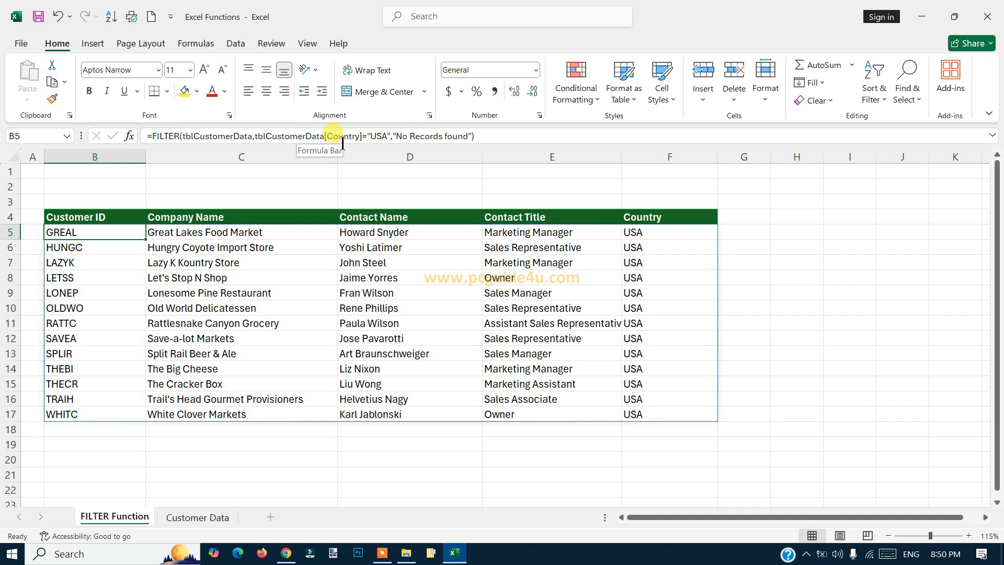
# Change the country criterion in cell B5's FILTER formula to "Germany" and apply the formula
pyautogui.click(384, 137)
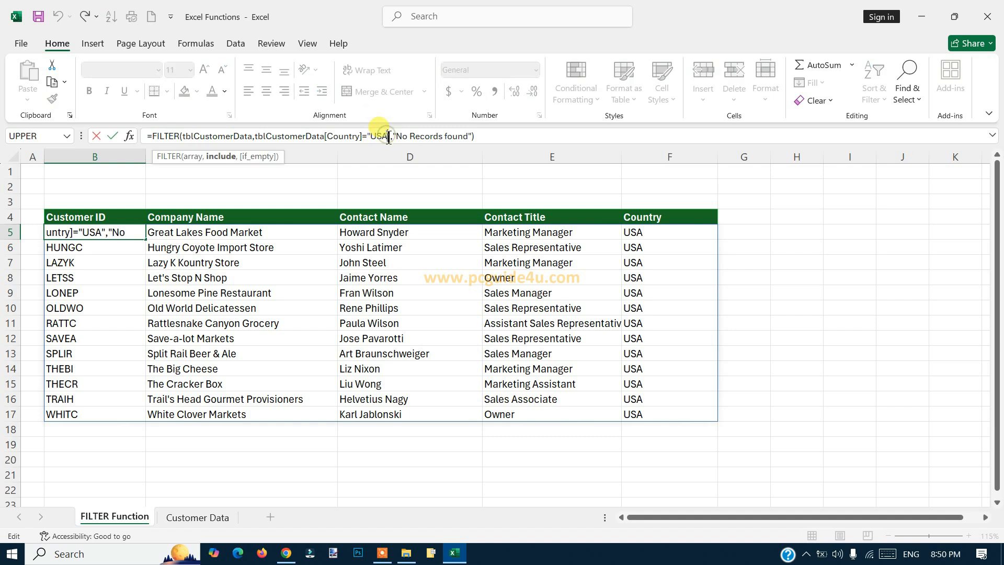
pyautogui.moveTo(389, 137); pyautogui.dragTo(373, 142)
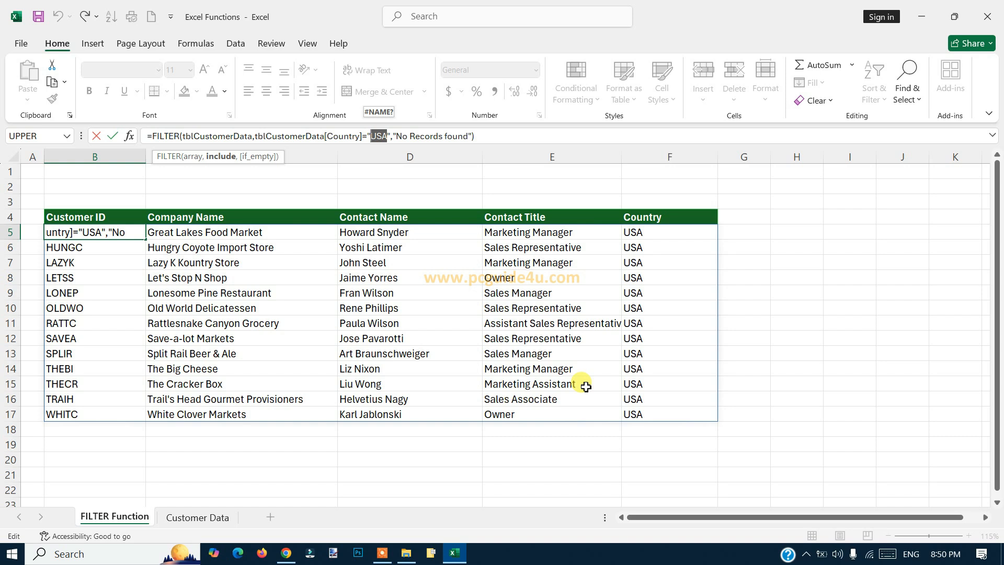
pyautogui.press('BackSpace')
pyautogui.write('Germany')
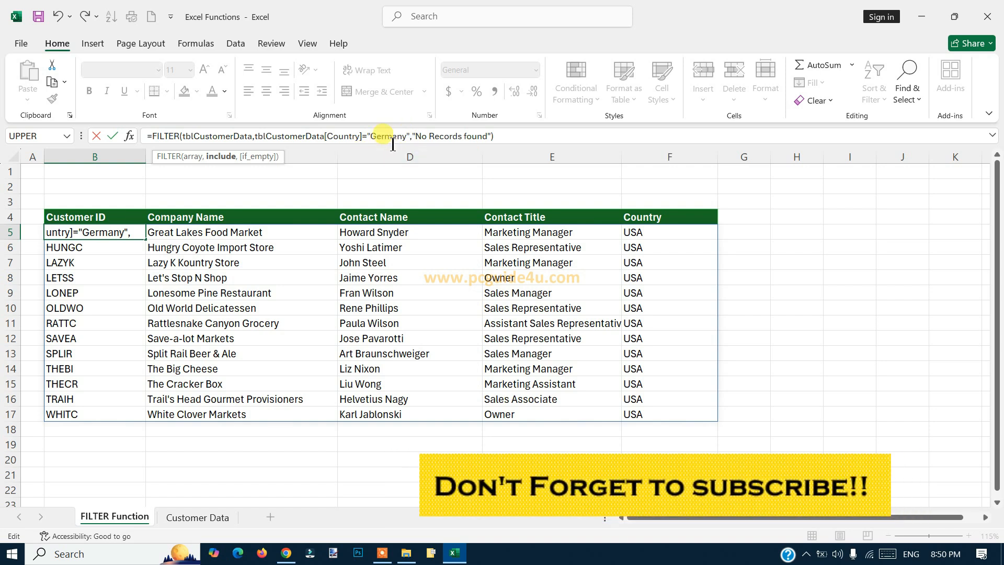
pyautogui.press('Return')
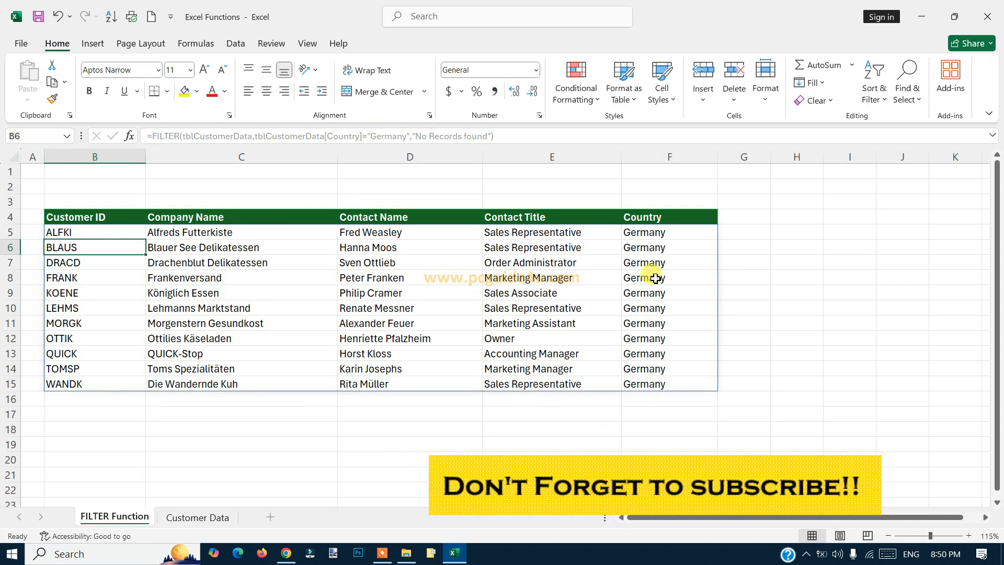
# Examine the filtered customer rows and compare the formula in cell B5 with those shown for the spilled cells B6 and B8
pyautogui.moveTo(69, 236)
pyautogui.mouseDown()
pyautogui.moveTo(589, 262)
pyautogui.moveTo(664, 401)
pyautogui.moveTo(666, 387)
pyautogui.mouseUp()
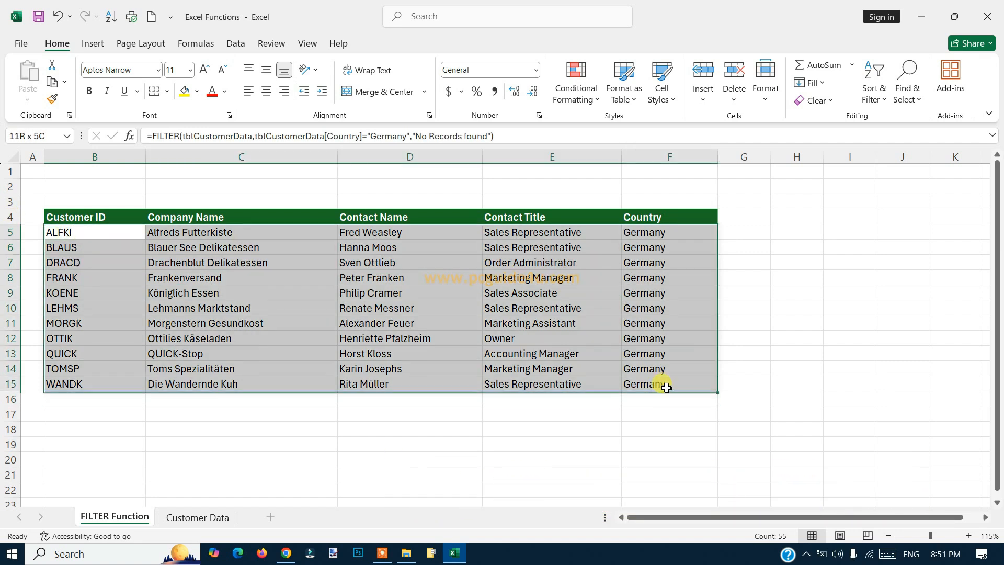
pyautogui.click(443, 426)
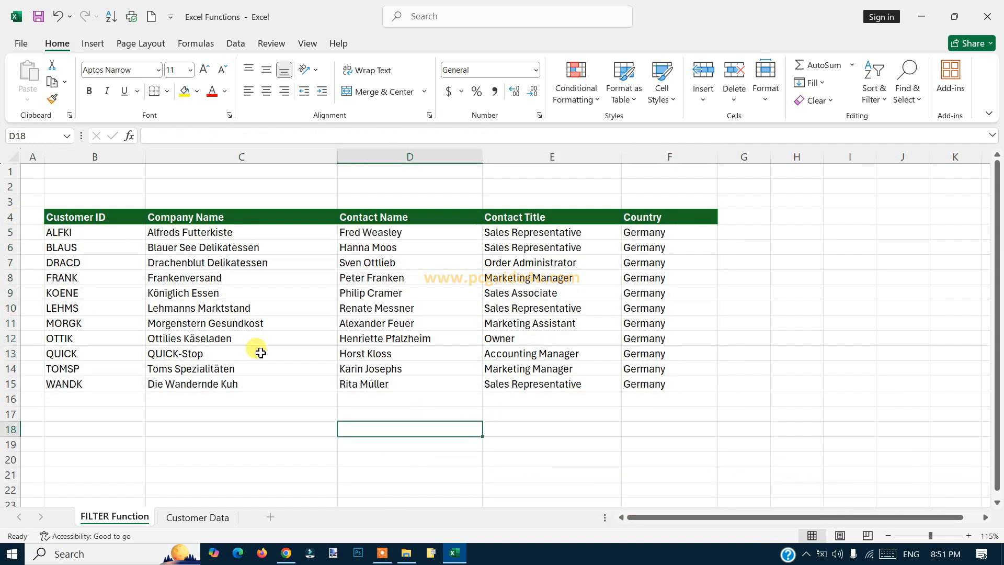
pyautogui.click(62, 233)
pyautogui.click(82, 249)
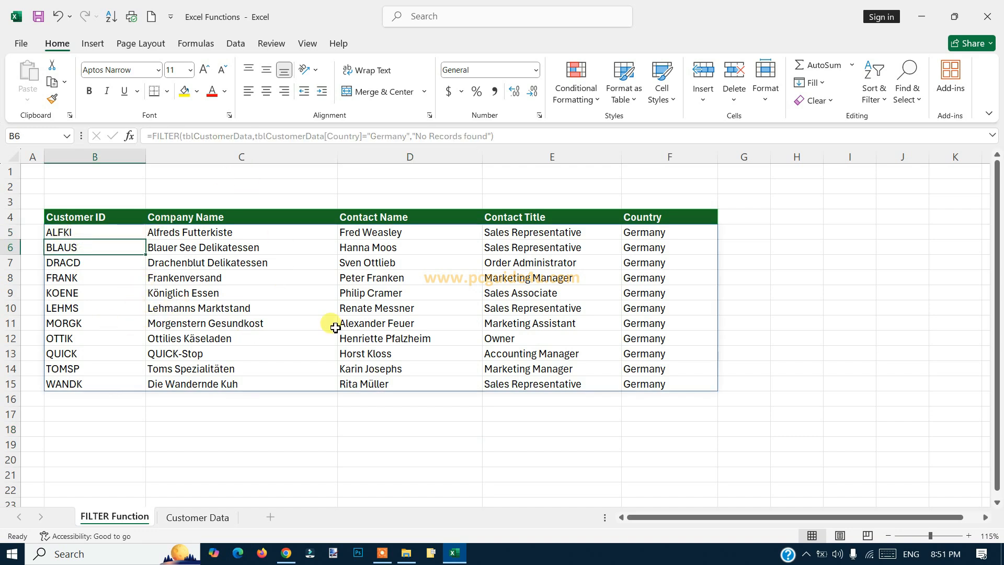
pyautogui.click(85, 234)
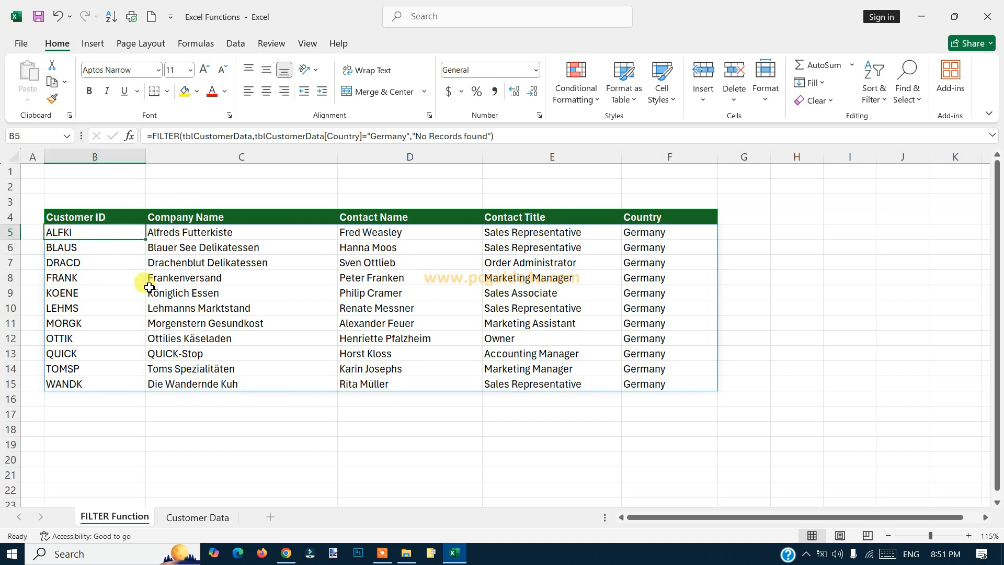
pyautogui.click(87, 282)
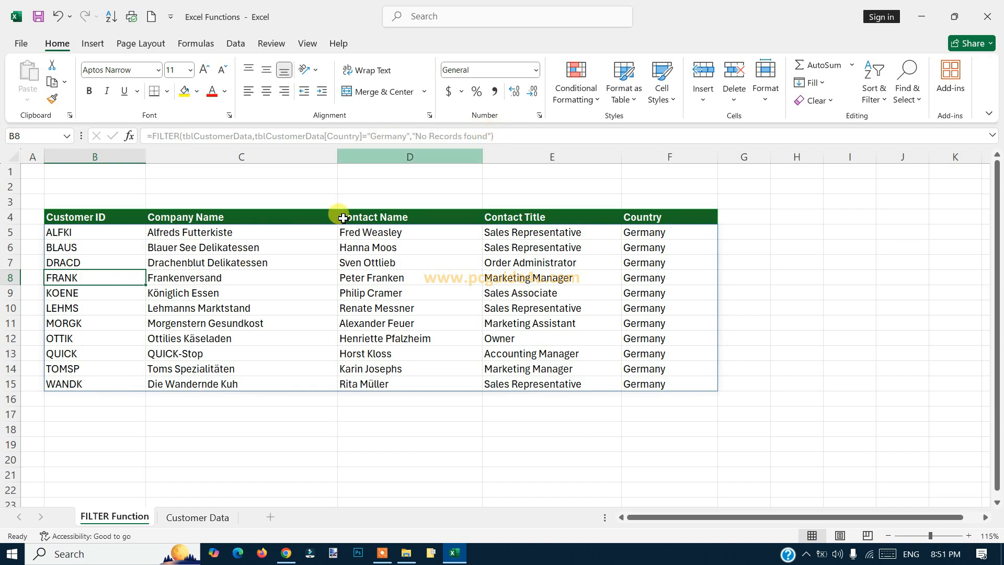
# Set the country criterion in cell B5's FILTER formula to "Canada" and apply the formula
pyautogui.click(87, 234)
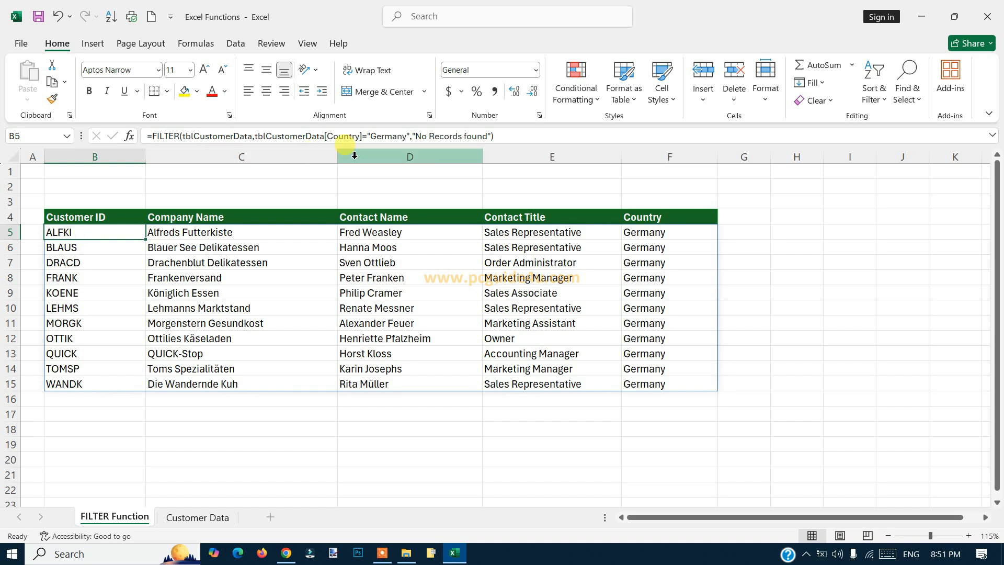
pyautogui.moveTo(367, 137)
pyautogui.mouseDown()
pyautogui.moveTo(406, 140)
pyautogui.moveTo(372, 136)
pyautogui.mouseUp()
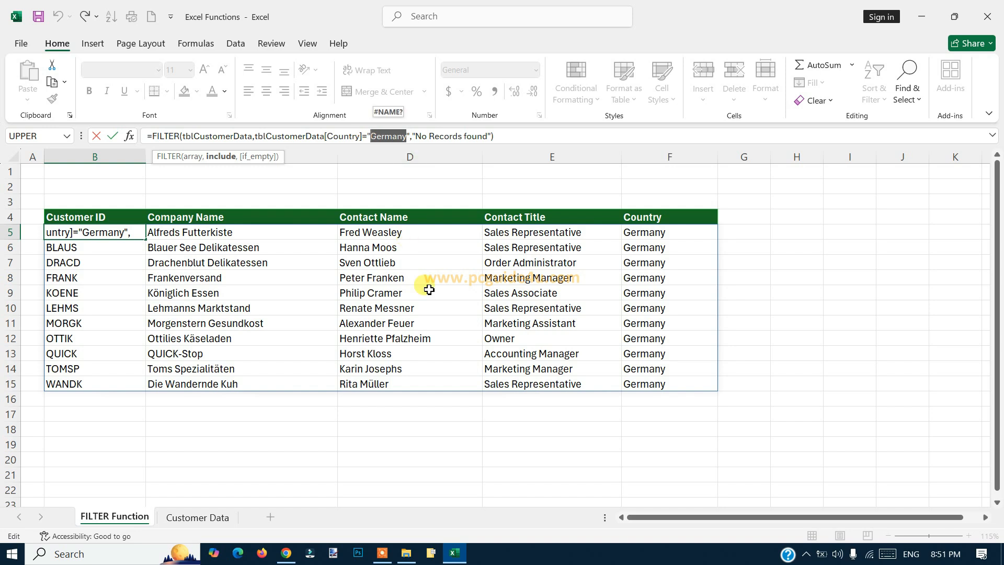
pyautogui.write('Canada')
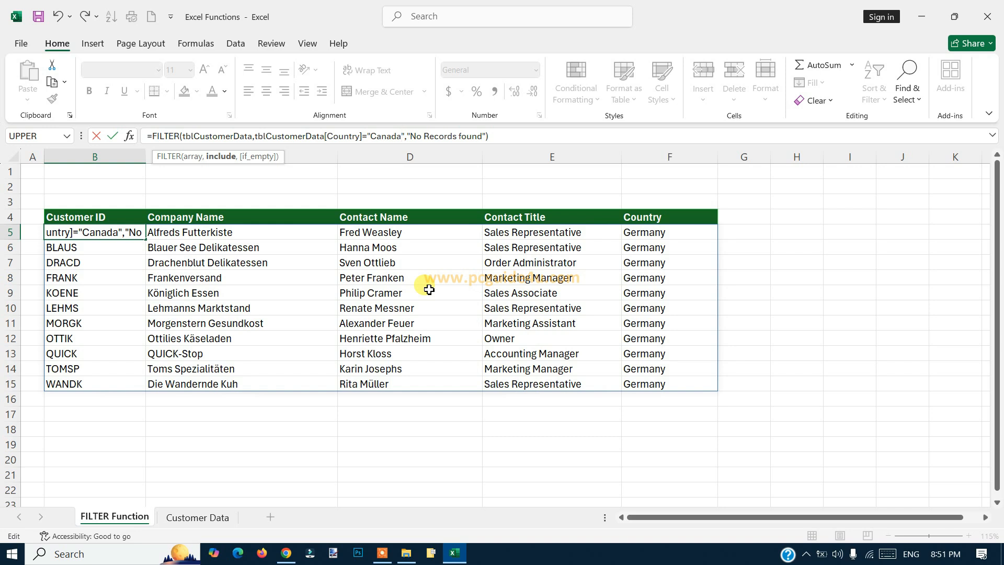
pyautogui.press('Return')
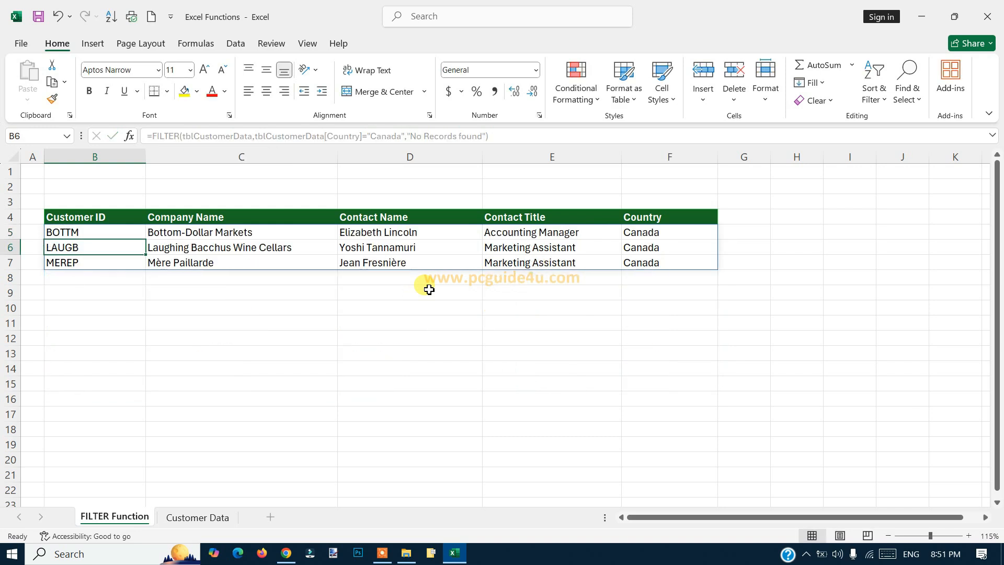
pyautogui.click(239, 343)
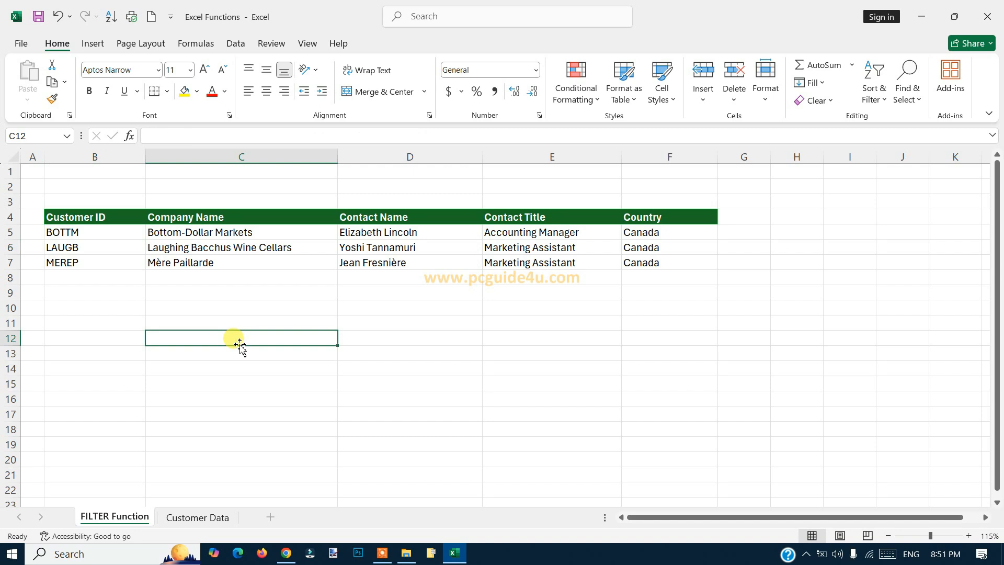